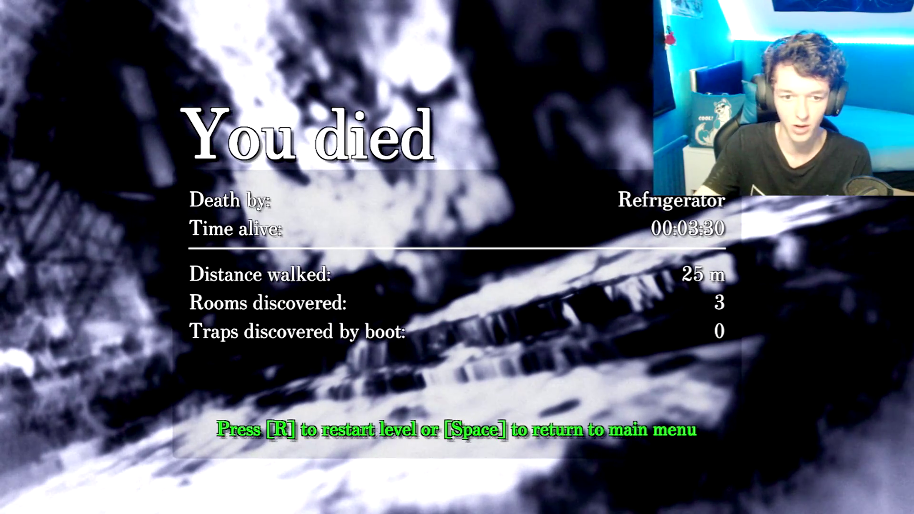
pyautogui.press('r')
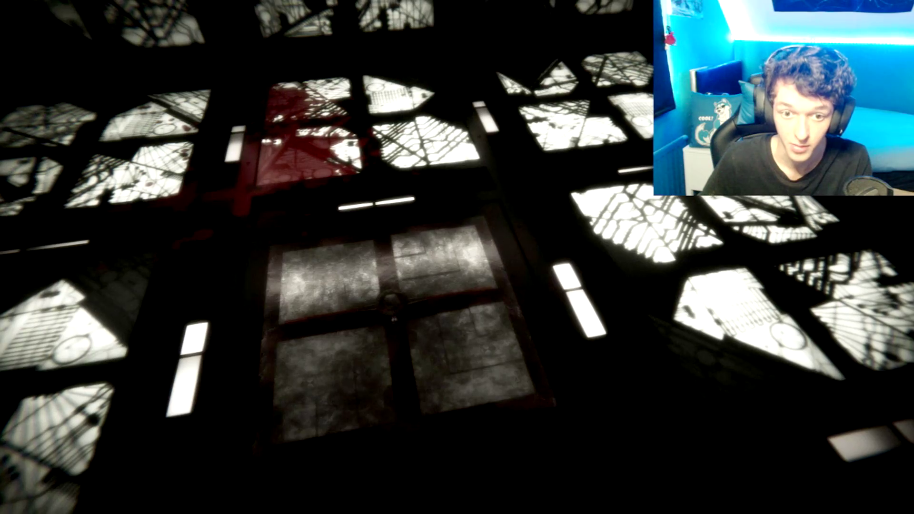
pyautogui.press('Tab')
pyautogui.press('Tab')
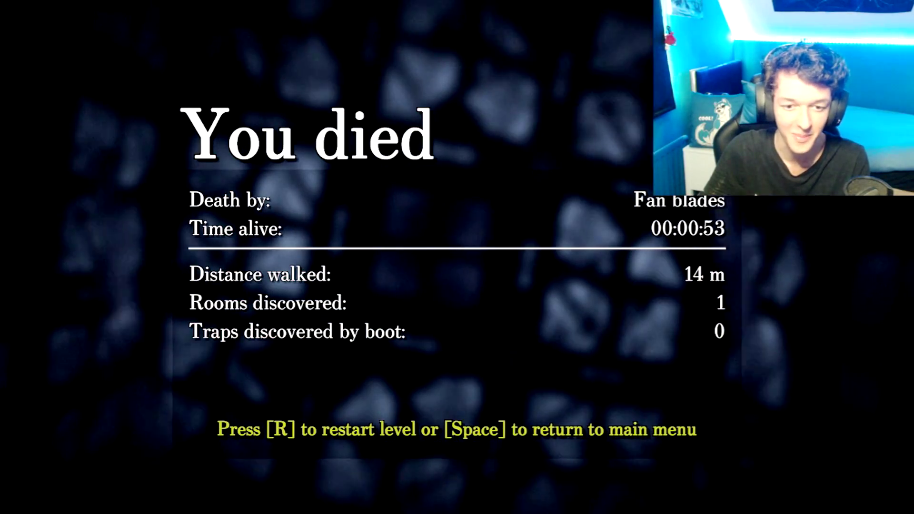
pyautogui.press('r')
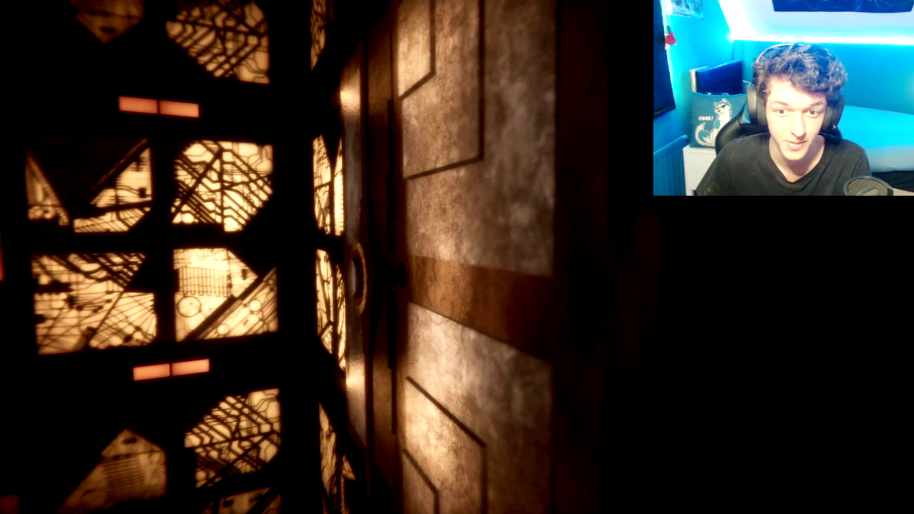